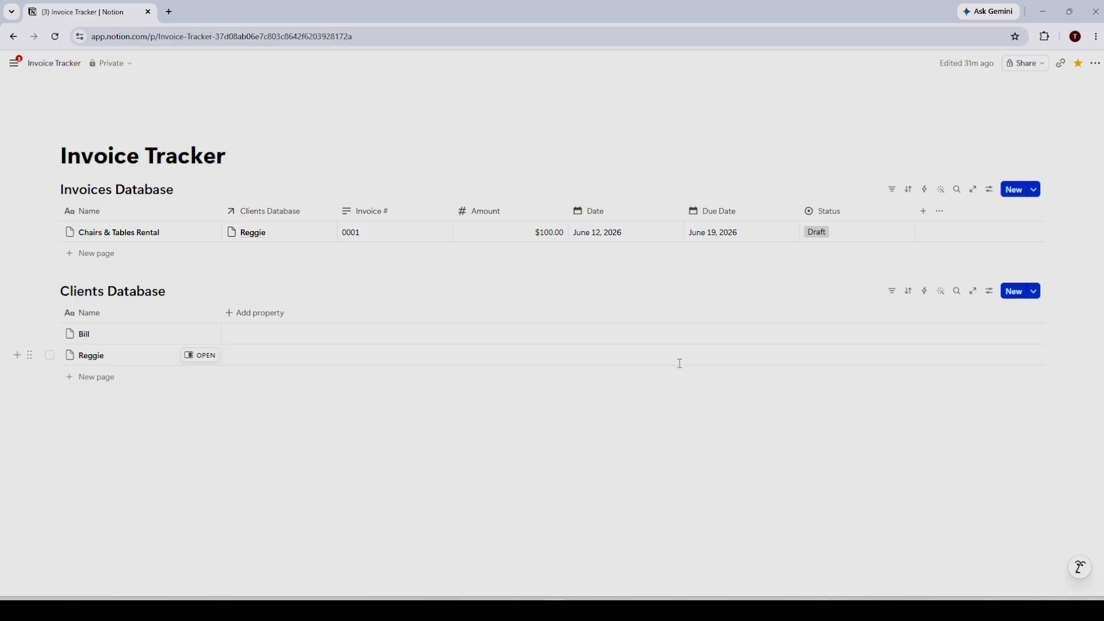
{"action": "left_click", "coordinate": [460, 477]}
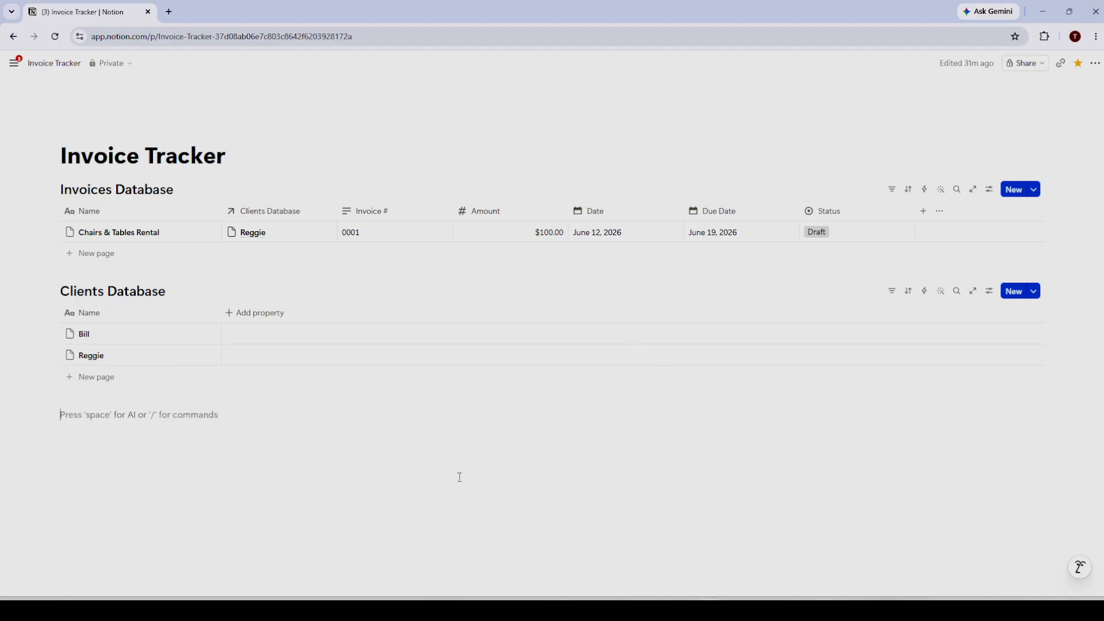
{"action": "type", "text": "/ta"}
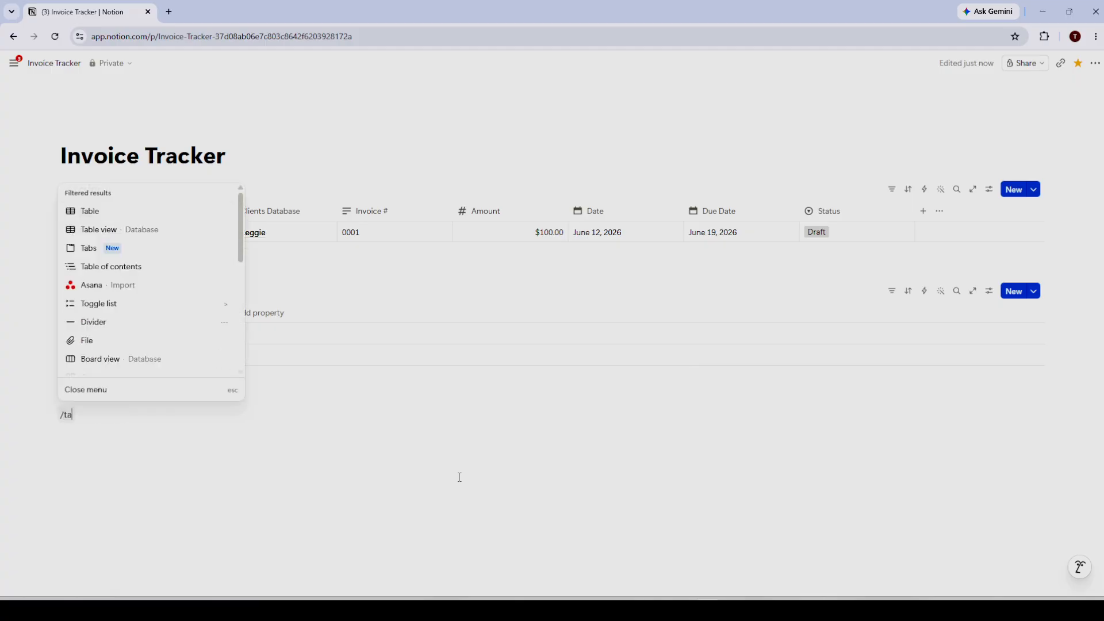
{"action": "type", "text": "ble"}
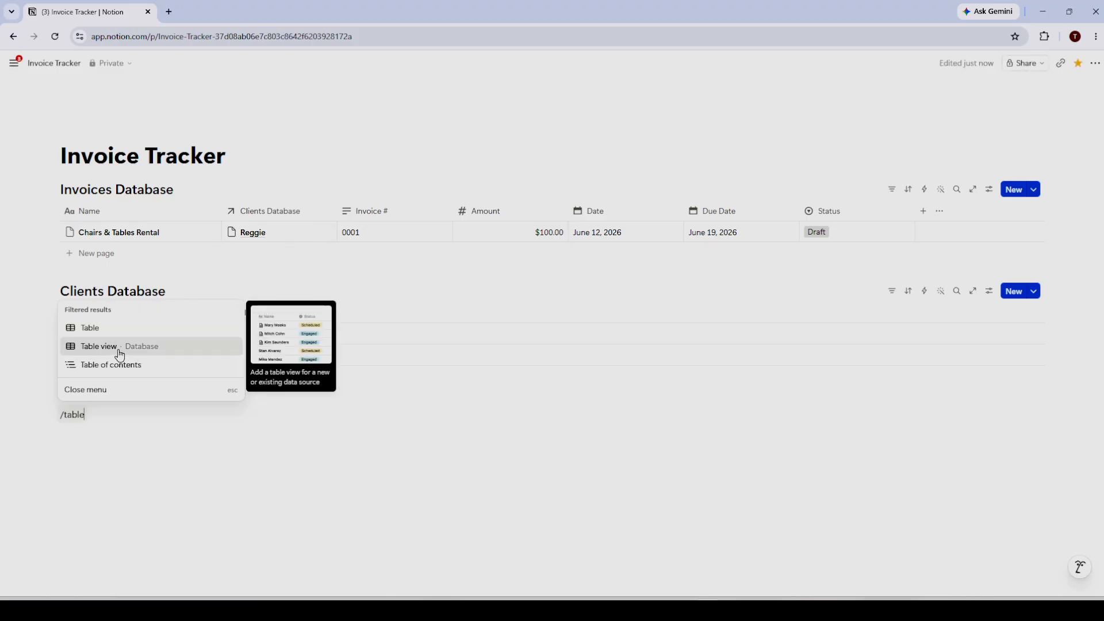
{"action": "key", "text": "BackSpace"}
{"action": "key", "text": "BackSpace"}
{"action": "key", "text": "BackSpace"}
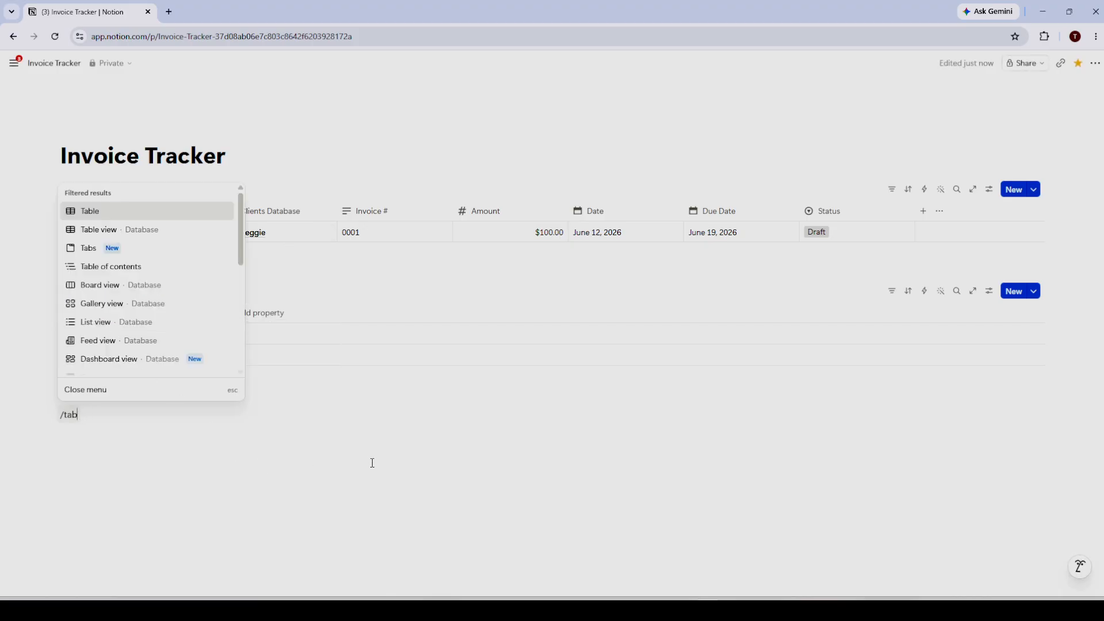
{"action": "key", "text": "BackSpace"}
{"action": "key", "text": "BackSpace"}
{"action": "key", "text": "BackSpace"}
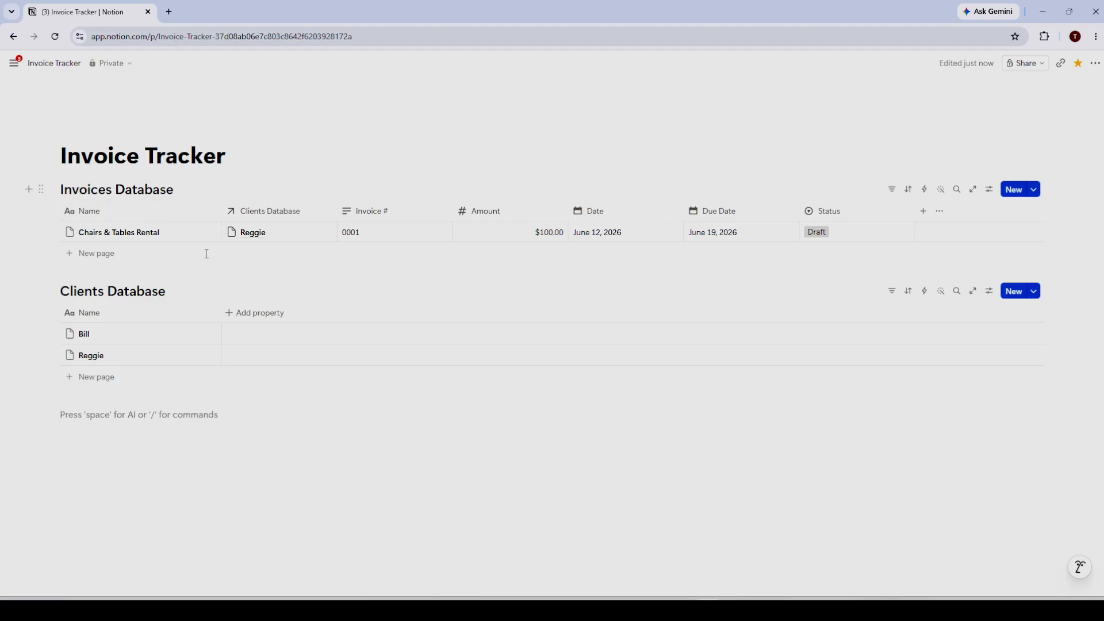
Examine the Clients Database relation property's settings and the client pages that can be linked to the Chairs & Tables Rental invoice.
{"action": "left_click", "coordinate": [923, 211]}
{"action": "left_click", "coordinate": [651, 357]}
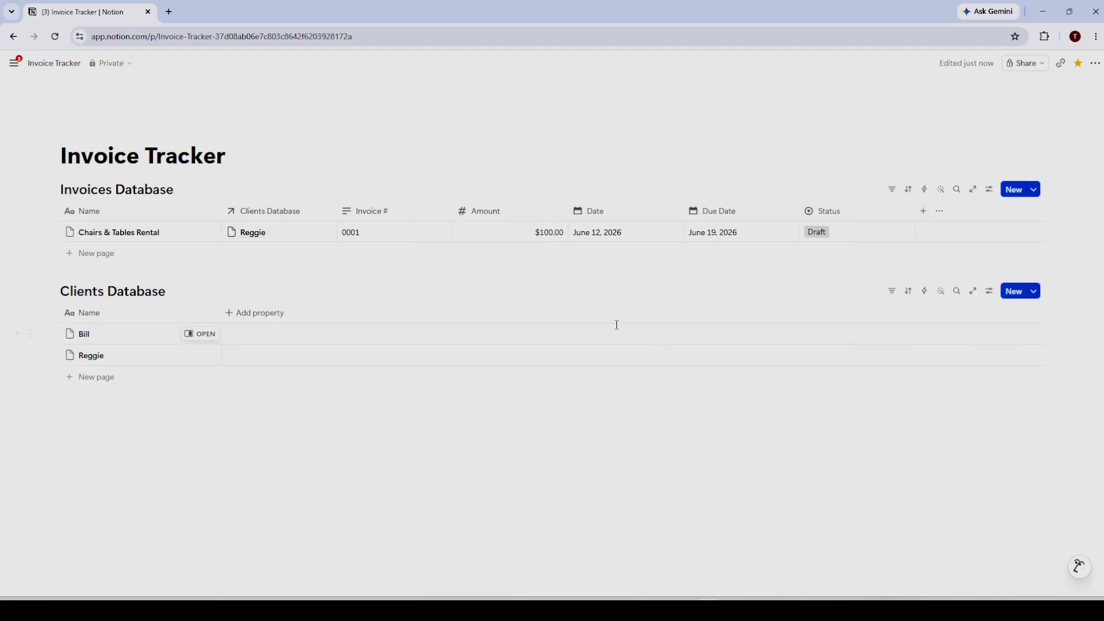
{"action": "left_click", "coordinate": [259, 219]}
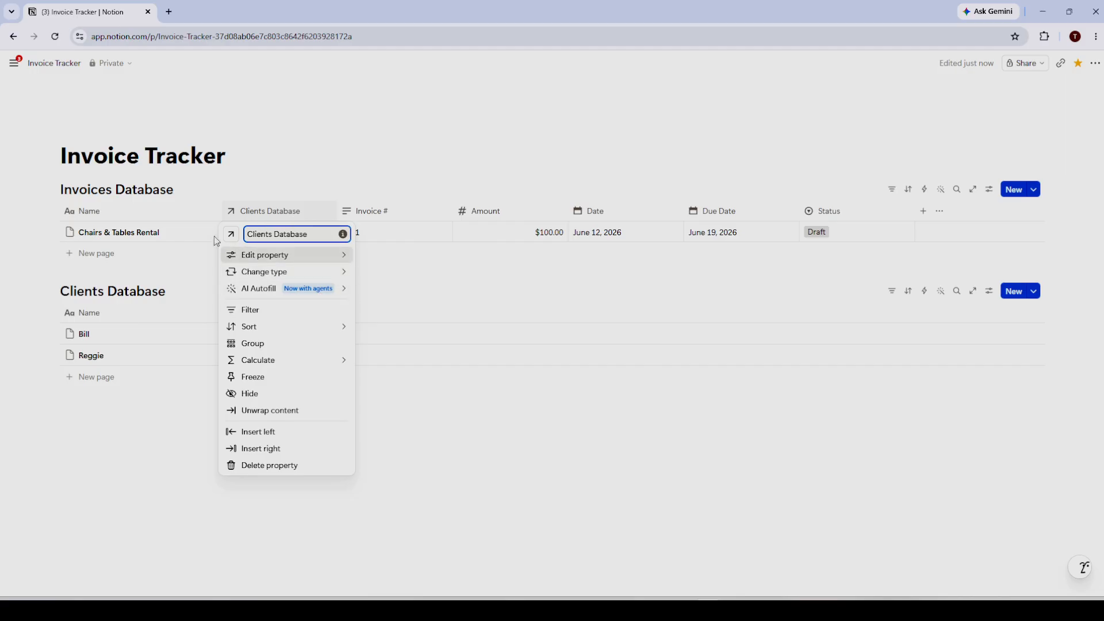
{"action": "mouse_move", "coordinate": [311, 268]}
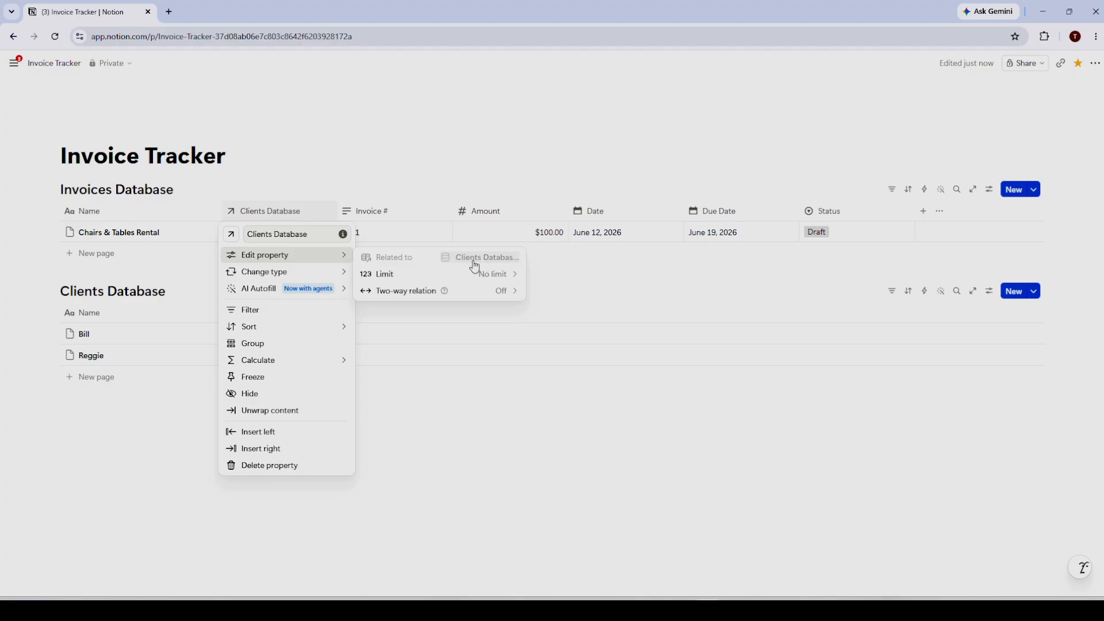
{"action": "left_click", "coordinate": [614, 271]}
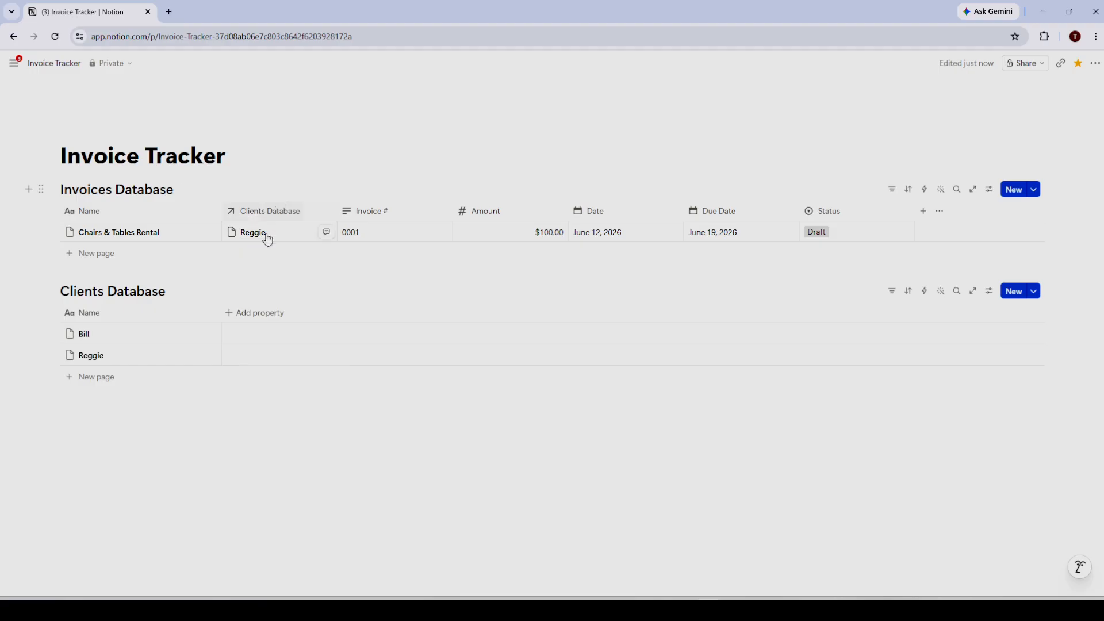
{"action": "left_click", "coordinate": [275, 215]}
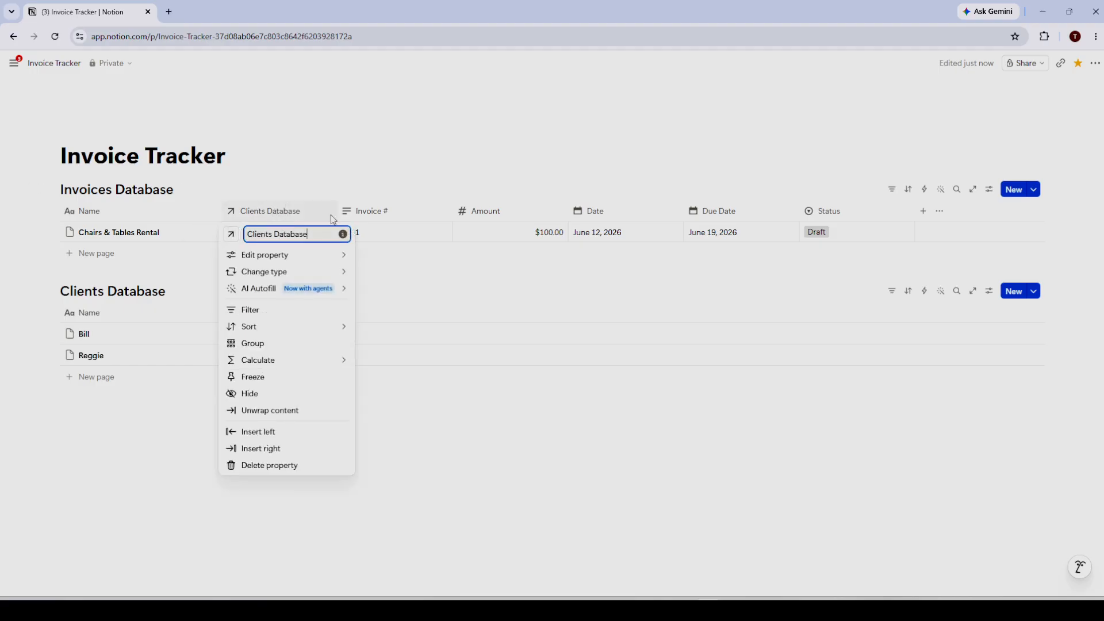
{"action": "left_click", "coordinate": [444, 275]}
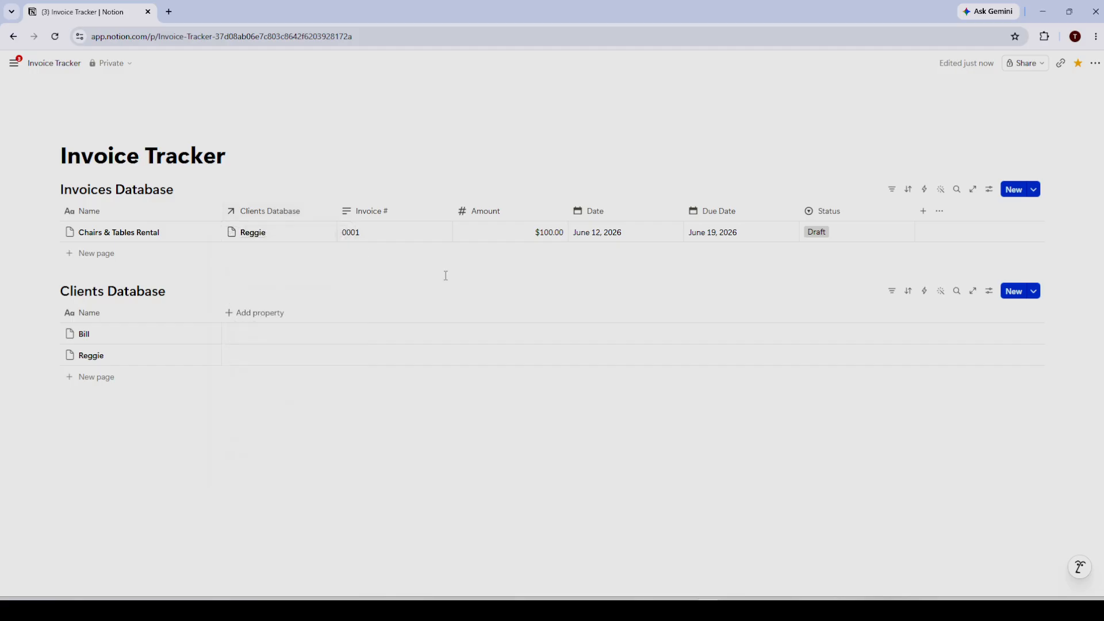
{"action": "left_click", "coordinate": [252, 237]}
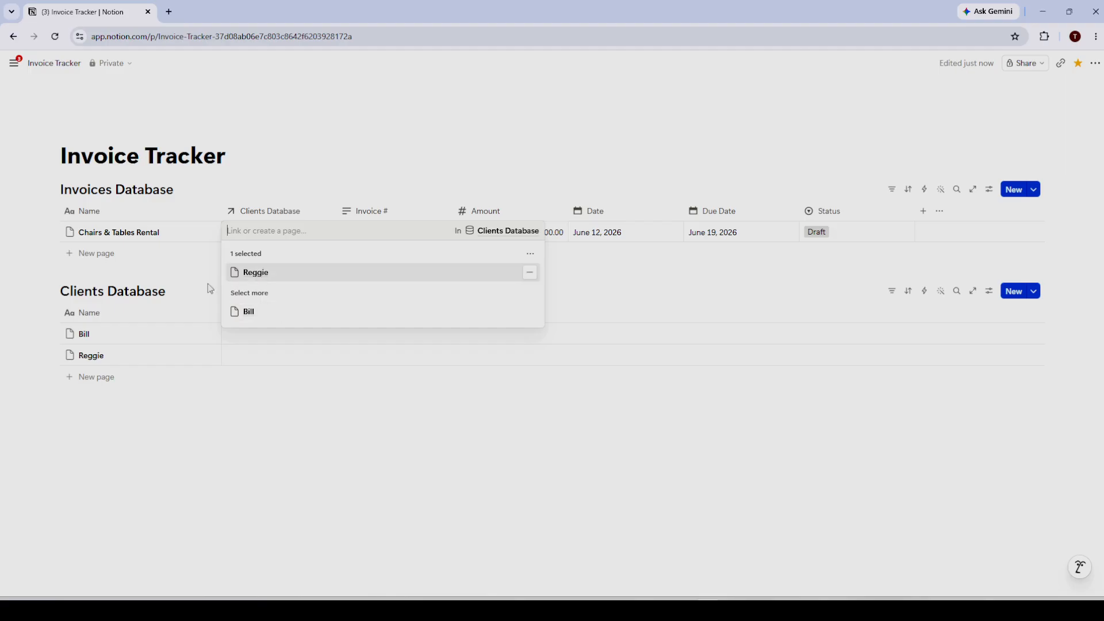
{"action": "key", "text": "Escape"}
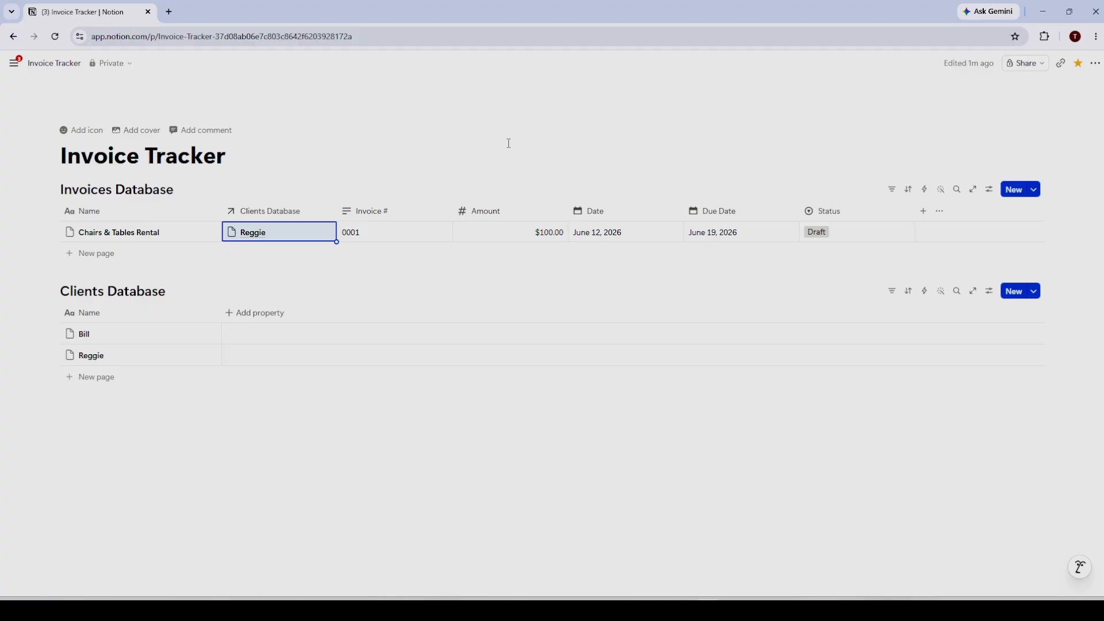
Check the number format options of the Amount property in the Invoices Database.
{"action": "left_click", "coordinate": [498, 211]}
{"action": "left_click", "coordinate": [510, 255]}
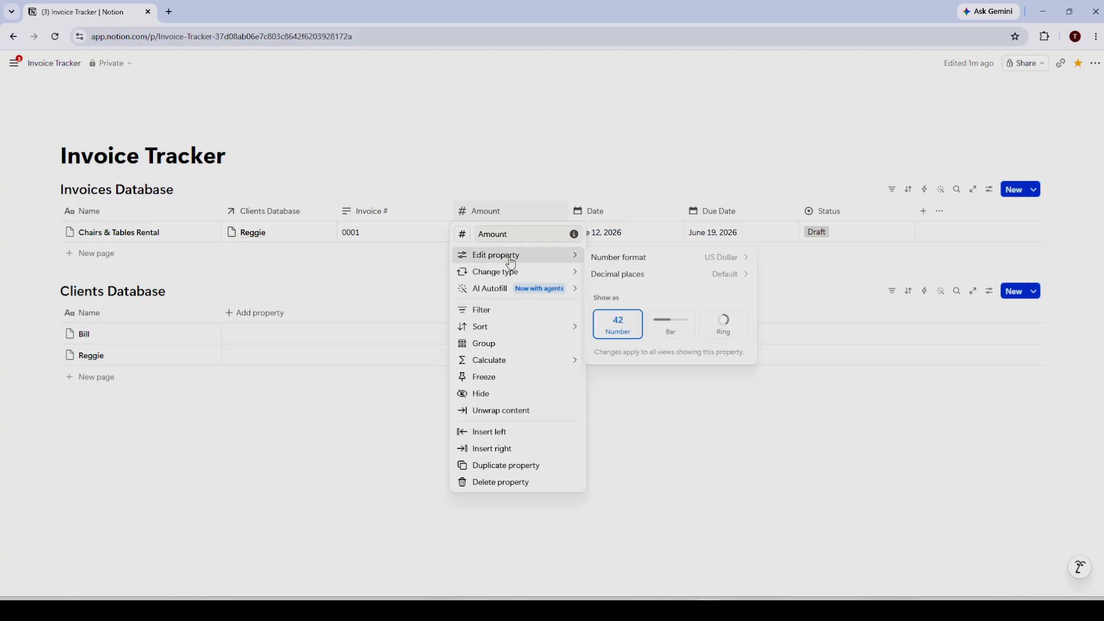
{"action": "left_click", "coordinate": [670, 259]}
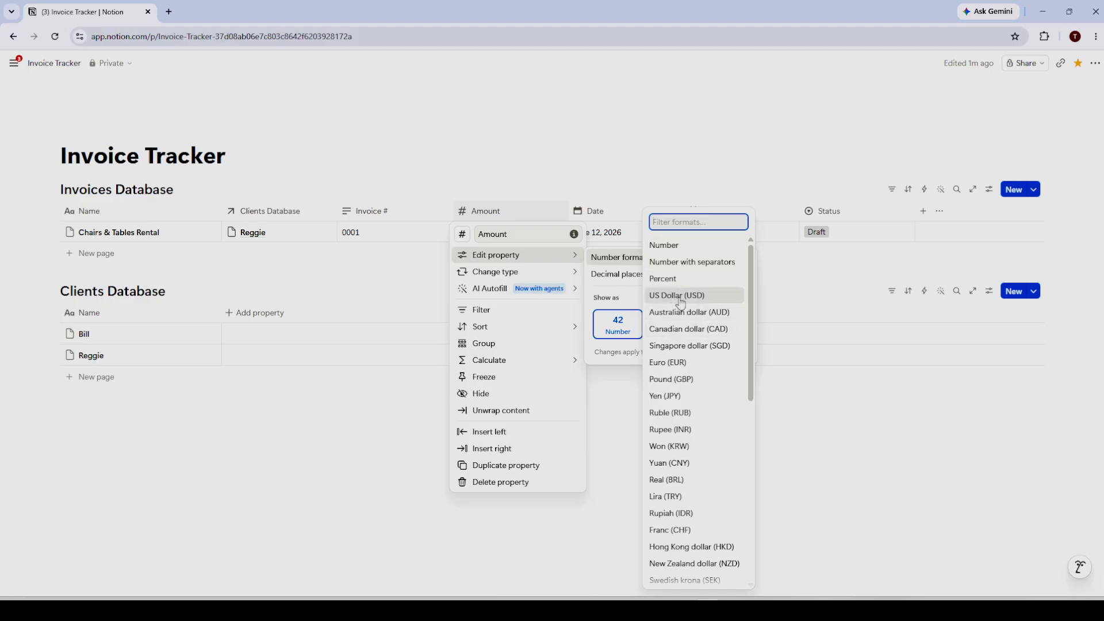
{"action": "left_click", "coordinate": [573, 148]}
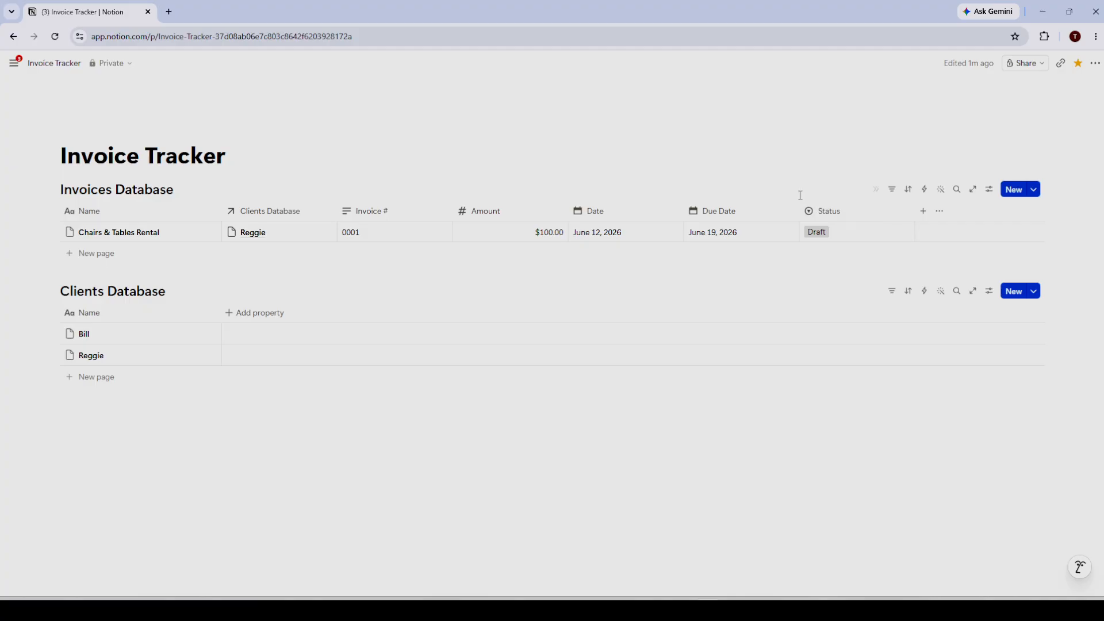
Review the Status options for the Chairs & Tables Rental invoice and in the Status property's settings.
{"action": "left_click", "coordinate": [819, 233]}
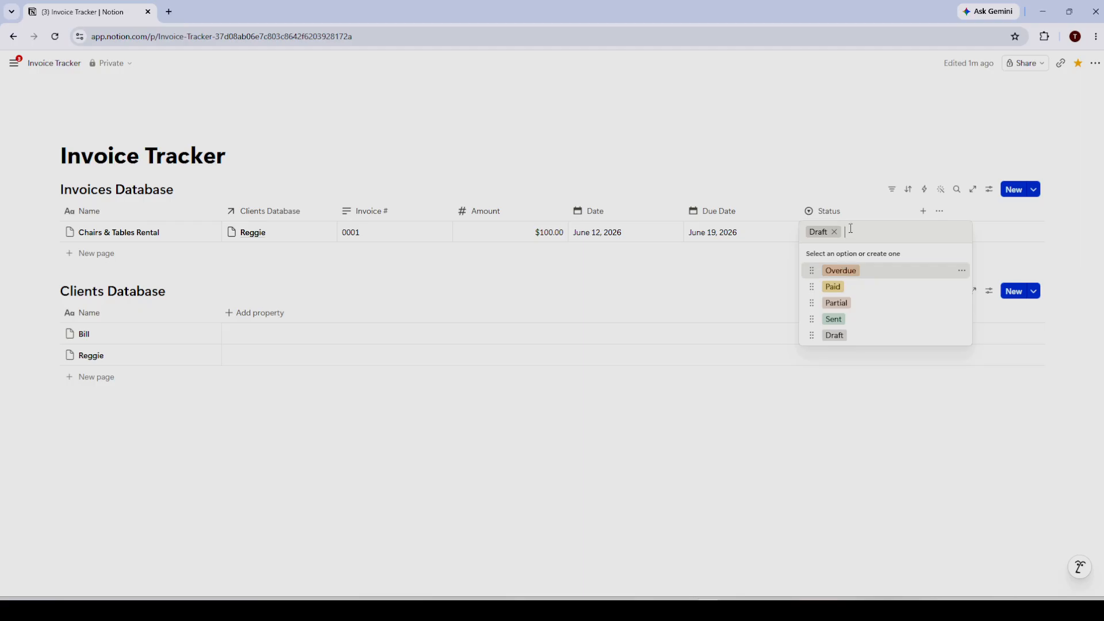
{"action": "key", "text": "Escape"}
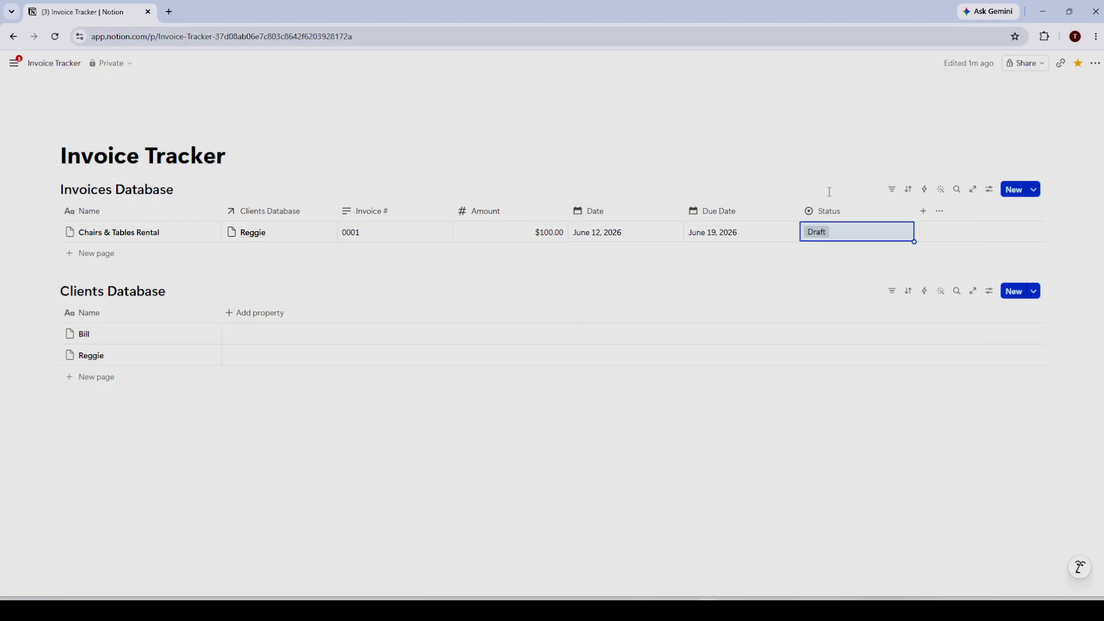
{"action": "left_click", "coordinate": [840, 211]}
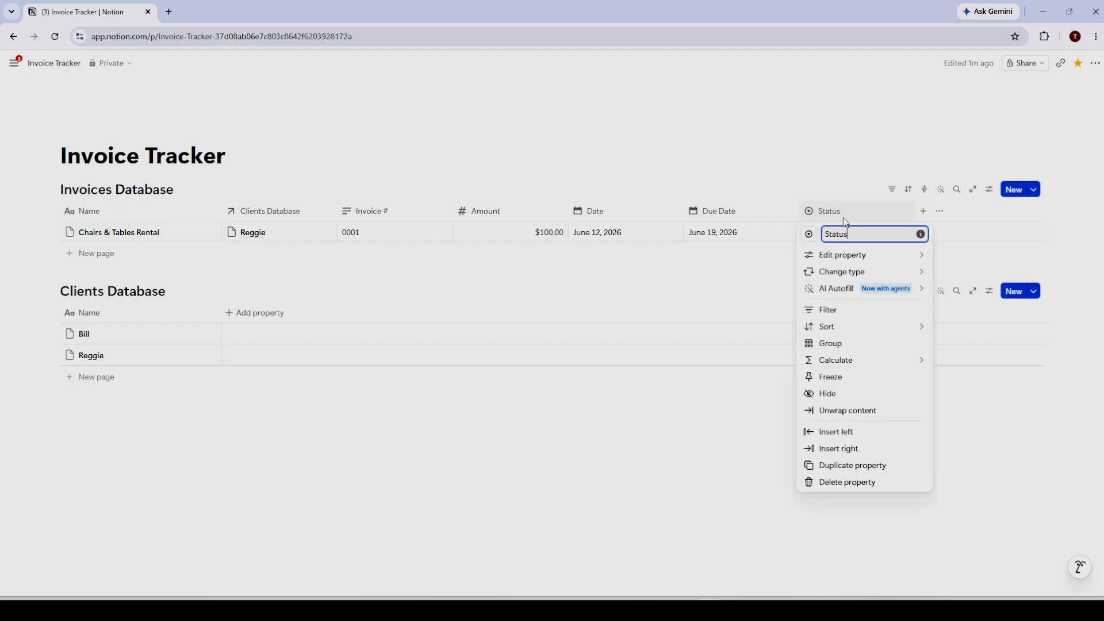
{"action": "mouse_move", "coordinate": [854, 262]}
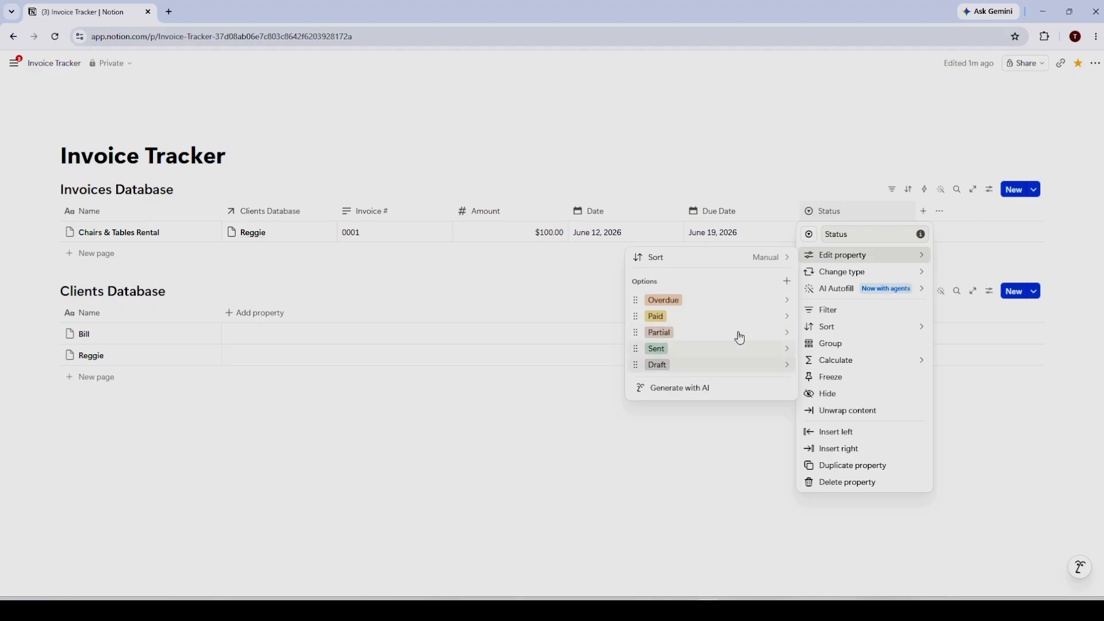
{"action": "left_click", "coordinate": [763, 154]}
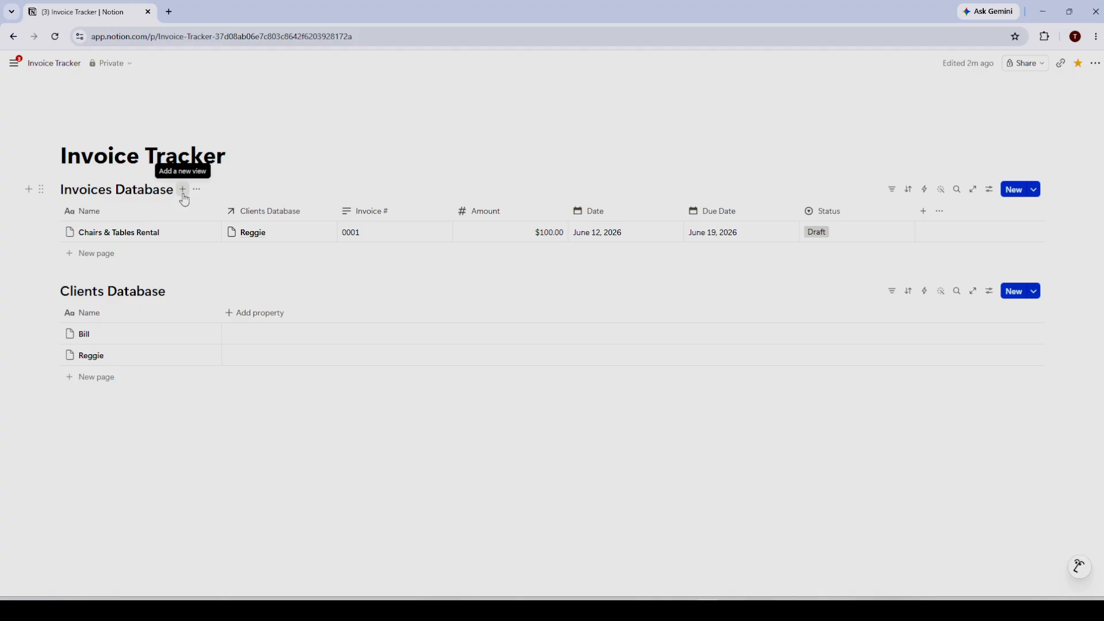
Add a Board view to the Invoices Database and move the Chairs & Tables Rental card to the Paid group.
{"action": "left_click", "coordinate": [183, 194]}
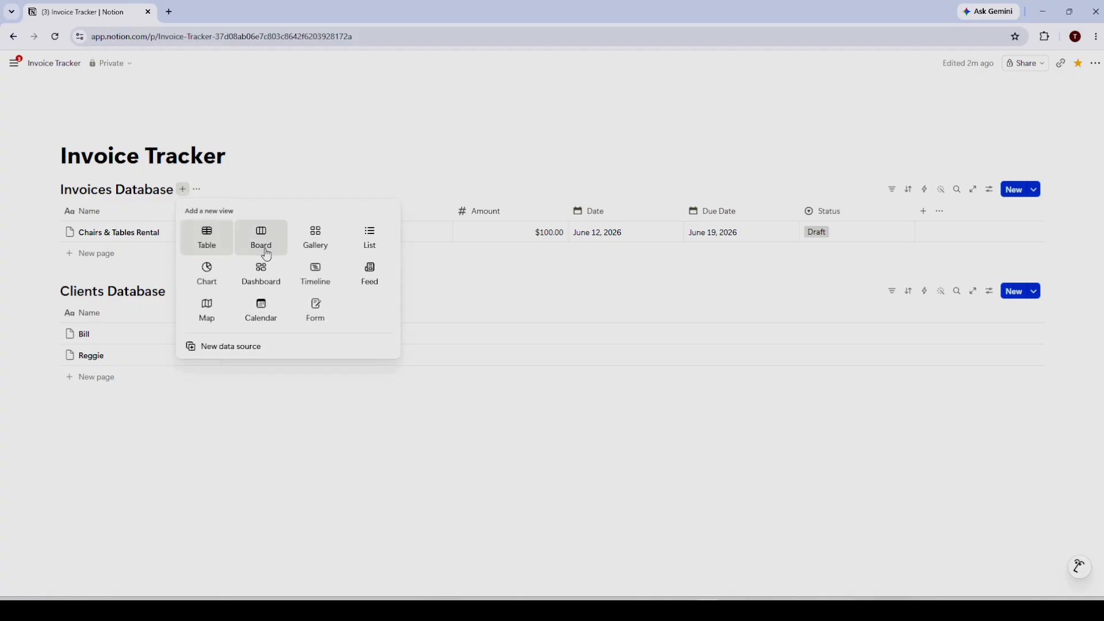
{"action": "left_click", "coordinate": [263, 247]}
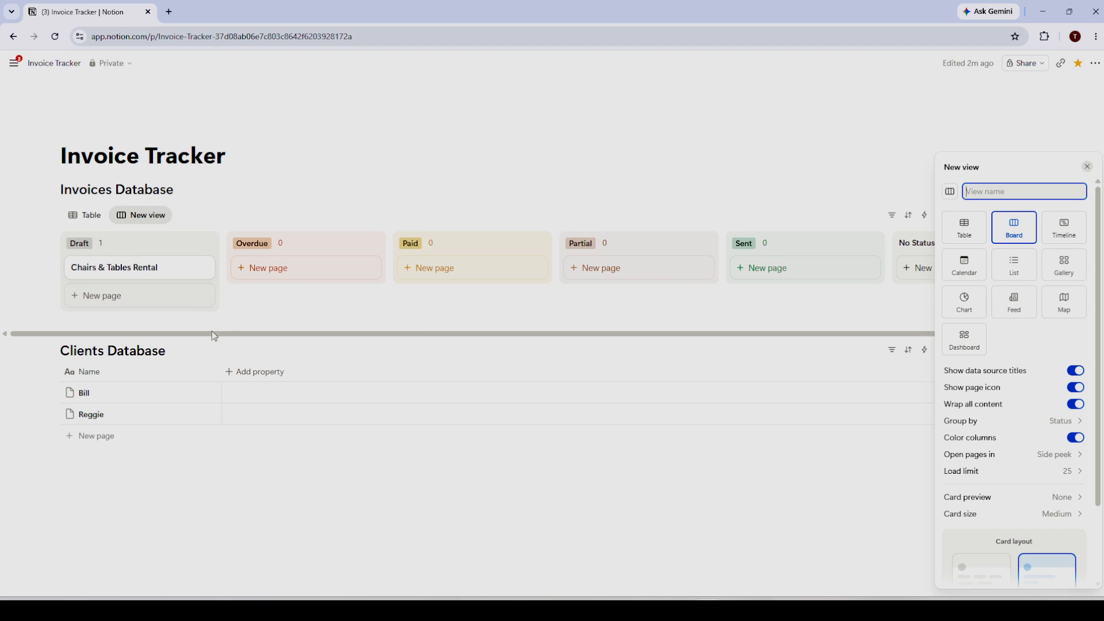
{"action": "left_click", "coordinate": [508, 336]}
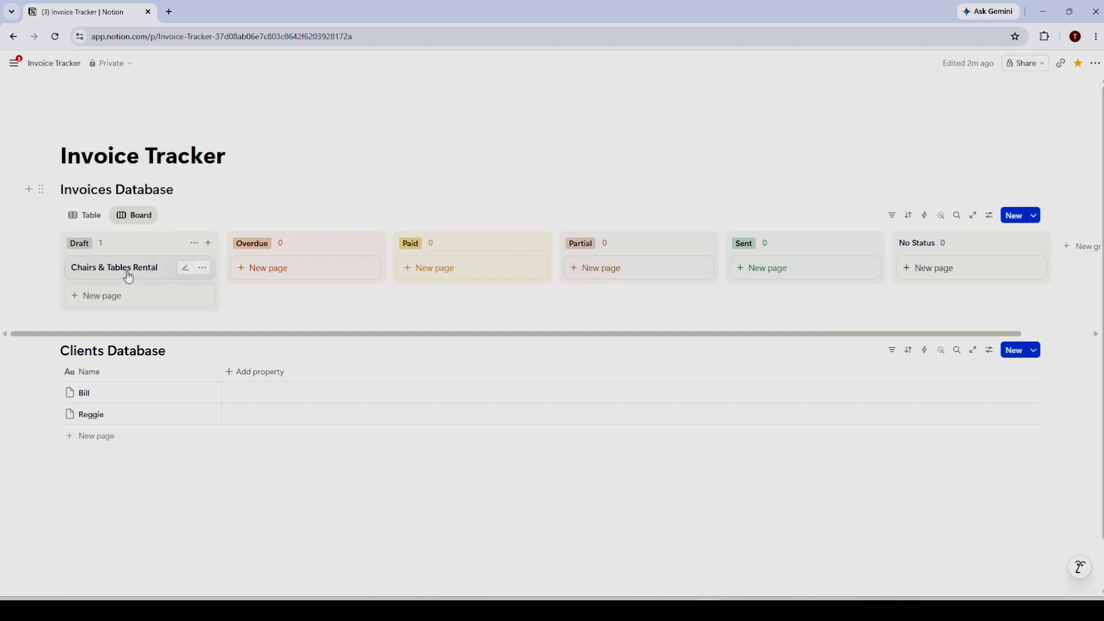
{"action": "left_click_drag", "start_coordinate": [128, 274], "coordinate": [435, 286]}
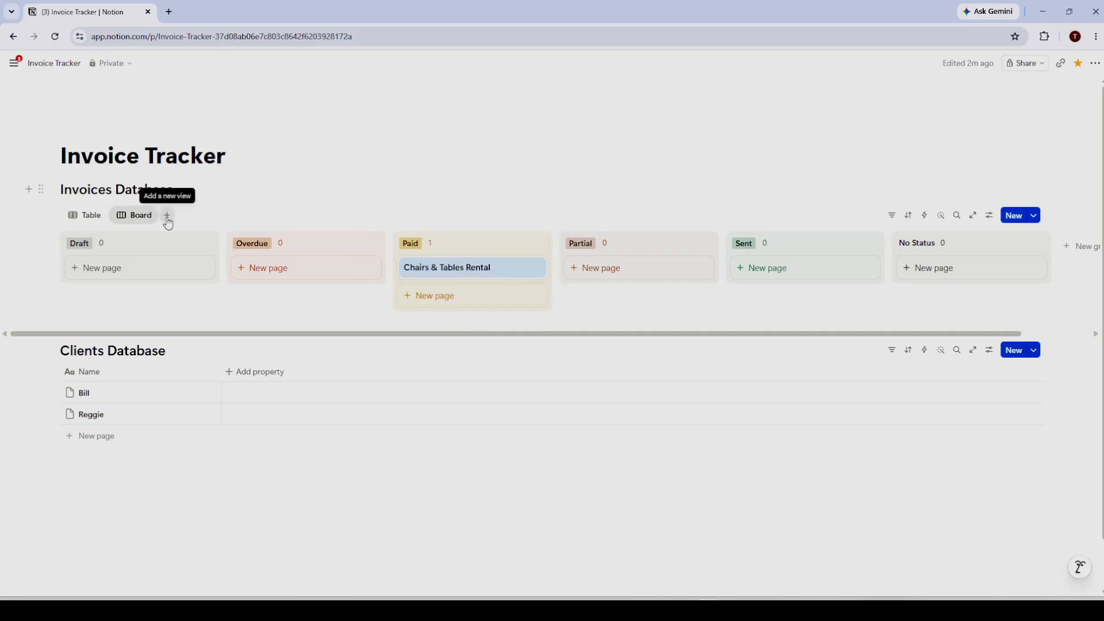
Add a List view to the Invoices Database and filter it to invoices whose Status is Overdue.
{"action": "left_click", "coordinate": [168, 216]}
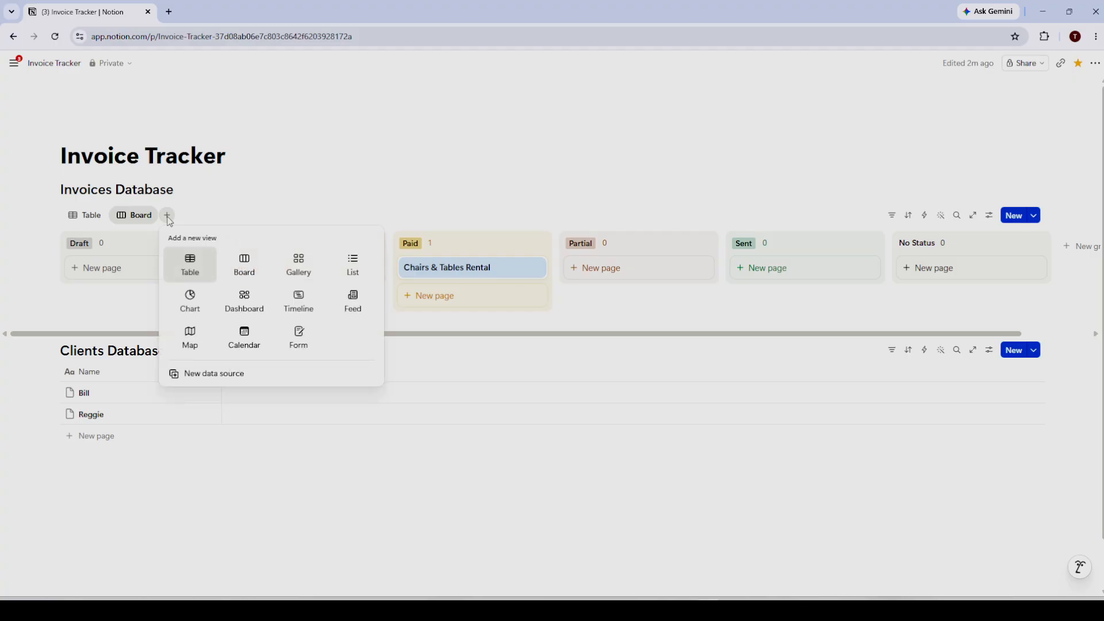
{"action": "left_click", "coordinate": [354, 265]}
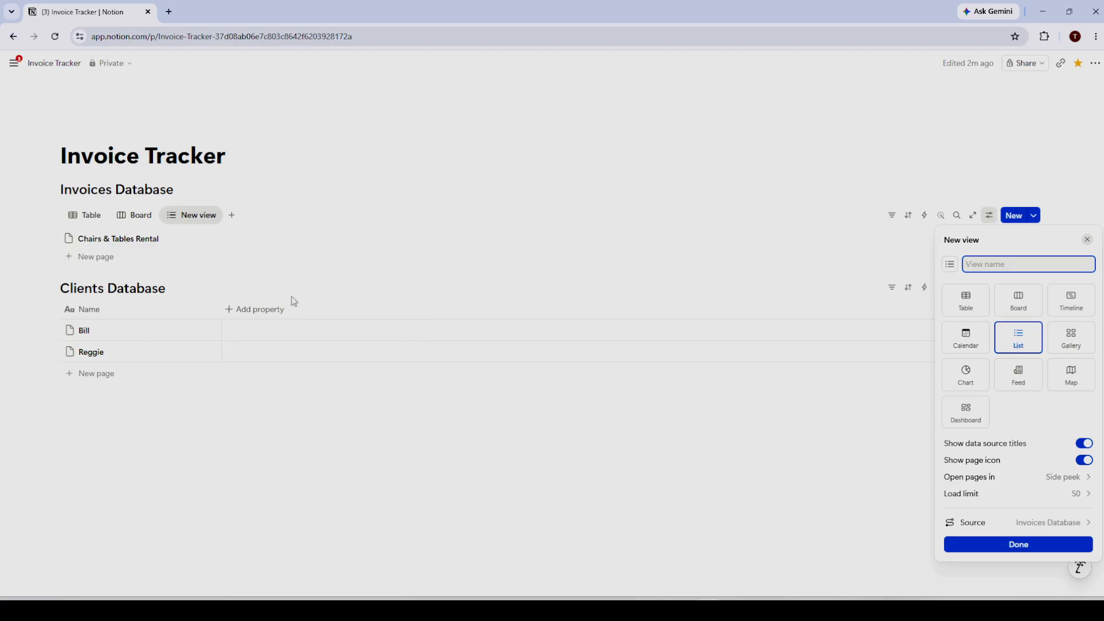
{"action": "left_click", "coordinate": [892, 218]}
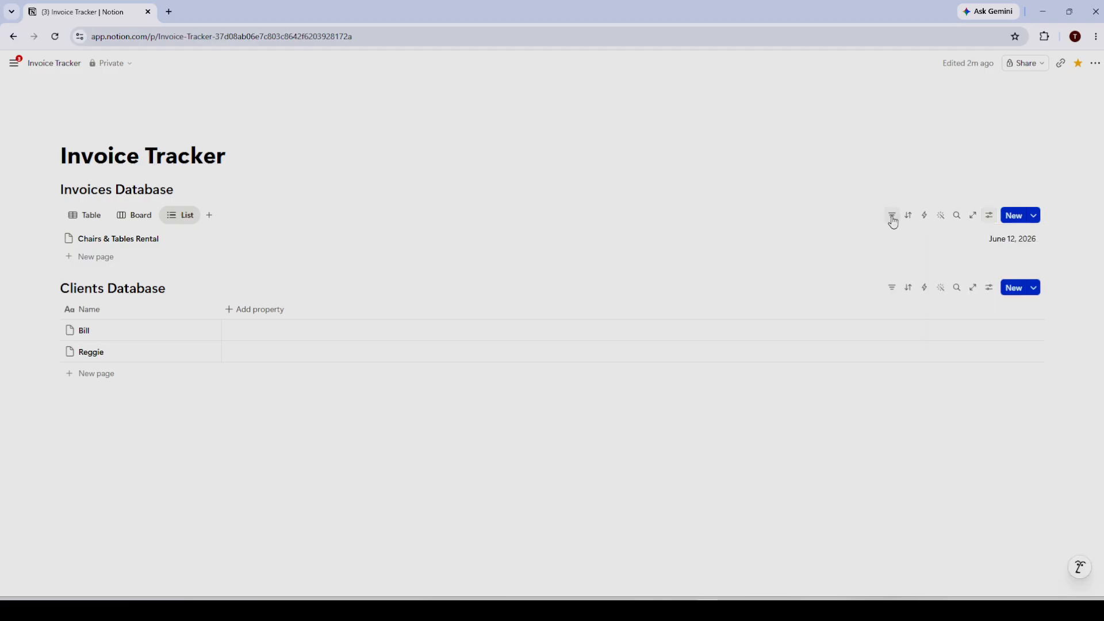
{"action": "left_click", "coordinate": [893, 221]}
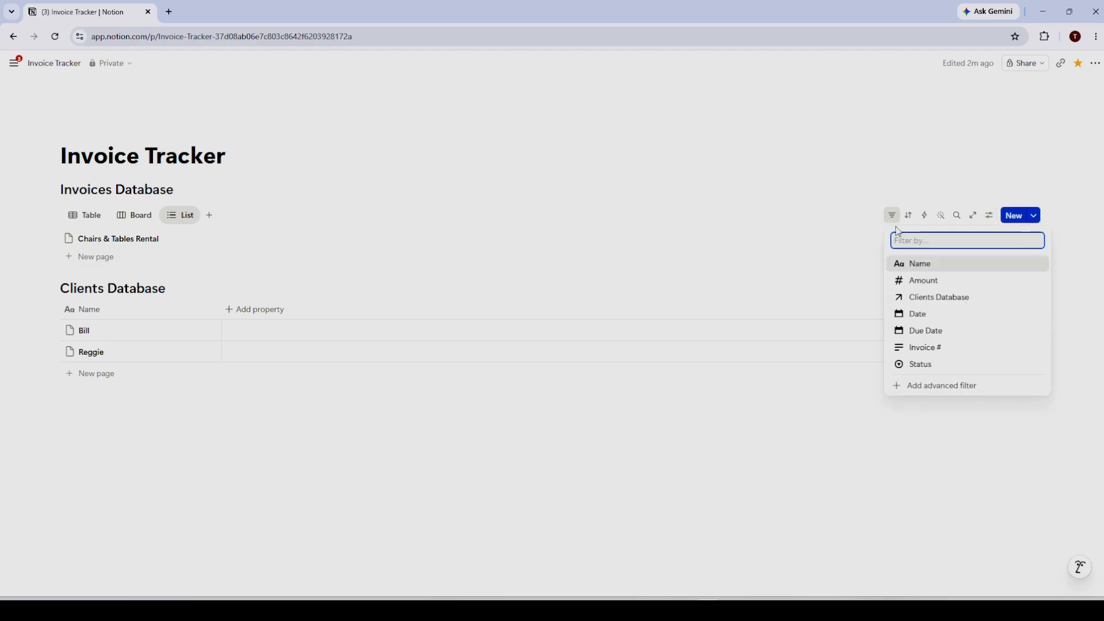
{"action": "left_click", "coordinate": [918, 364]}
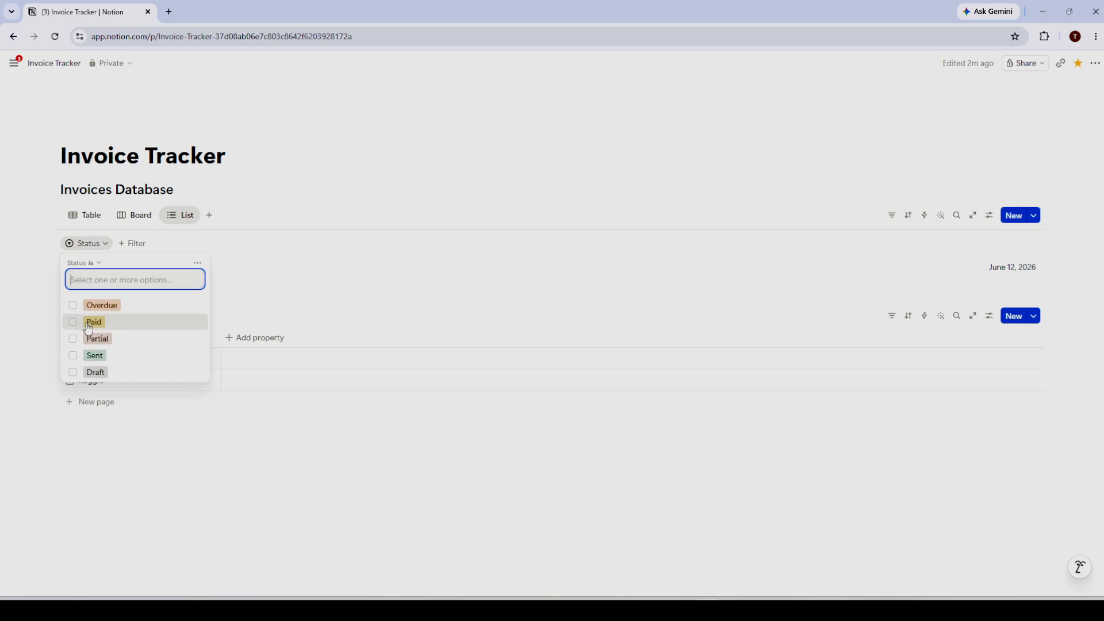
{"action": "left_click", "coordinate": [76, 308]}
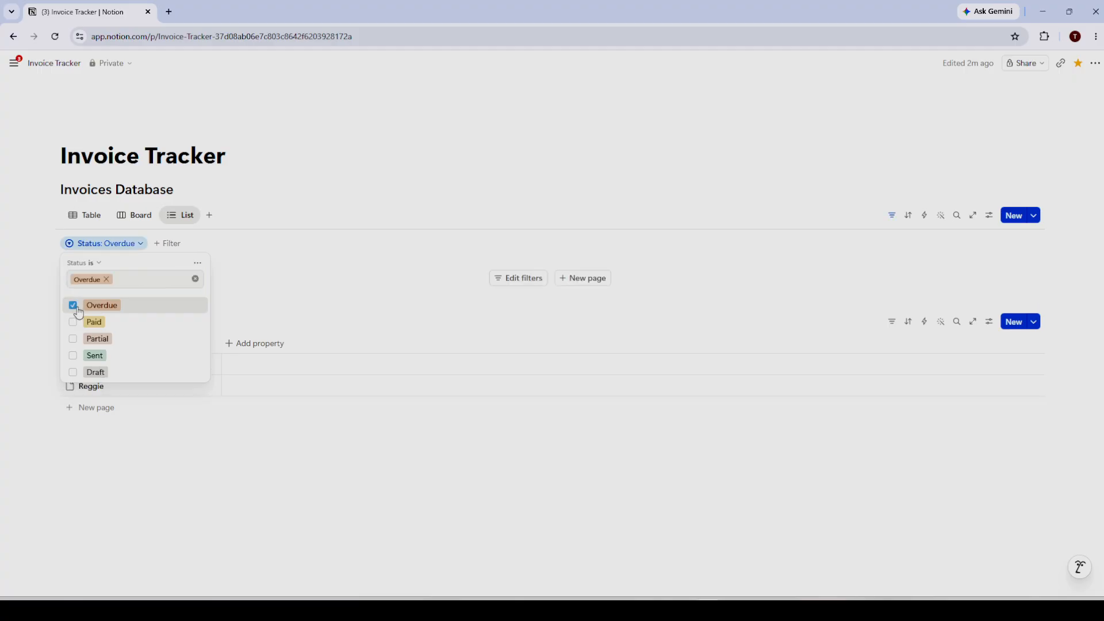
{"action": "left_click", "coordinate": [404, 476]}
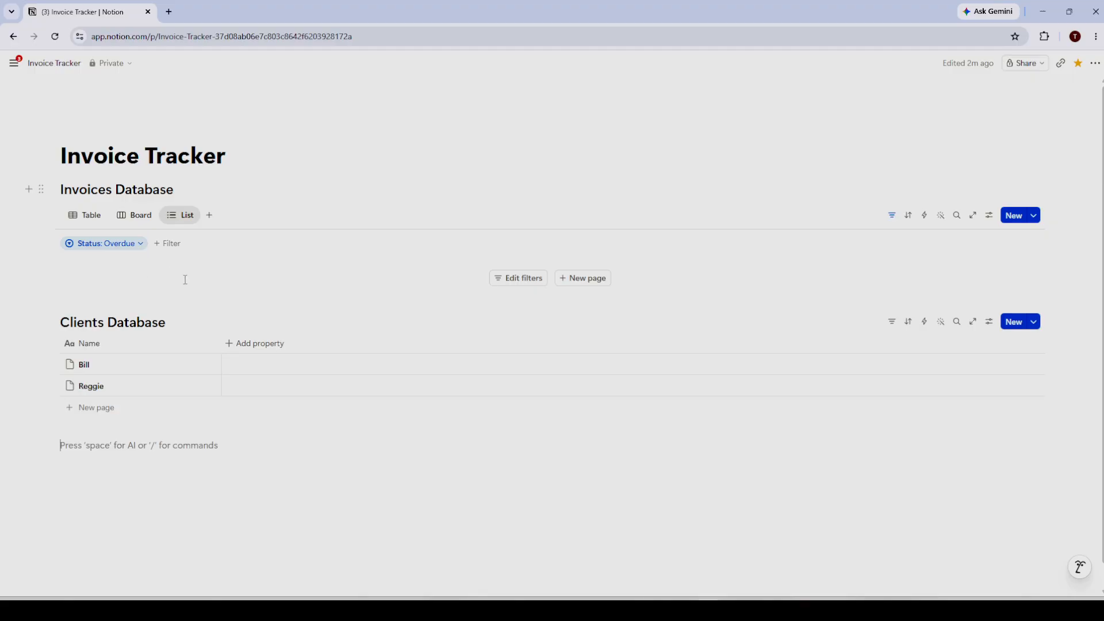
Move the Chairs & Tables Rental card to the Overdue group on the board and return to the List view.
{"action": "left_click", "coordinate": [133, 216]}
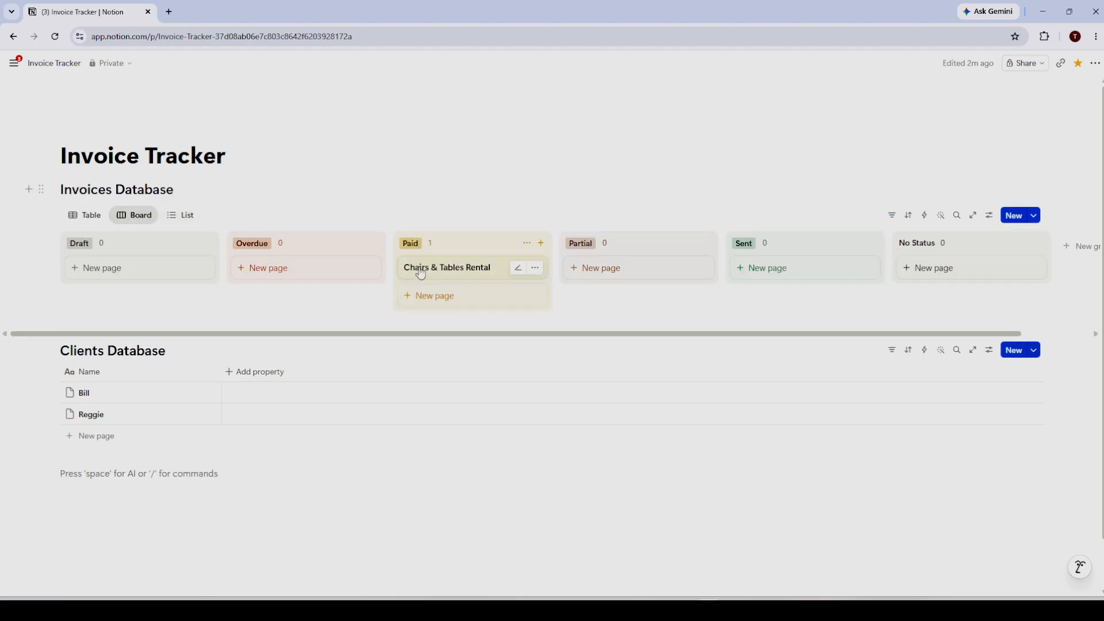
{"action": "left_click_drag", "start_coordinate": [427, 273], "coordinate": [262, 273]}
{"action": "left_click", "coordinate": [179, 215]}
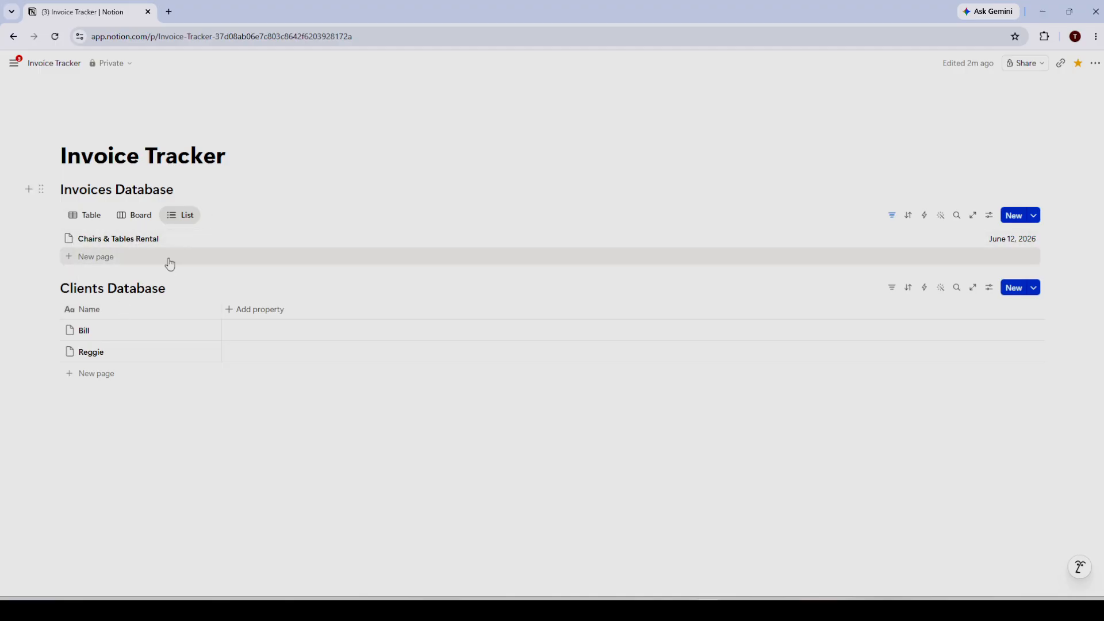
Rename the filtered List view of the Invoices Database to "Overdue".
{"action": "left_click", "coordinate": [189, 223]}
{"action": "left_click", "coordinate": [189, 223]}
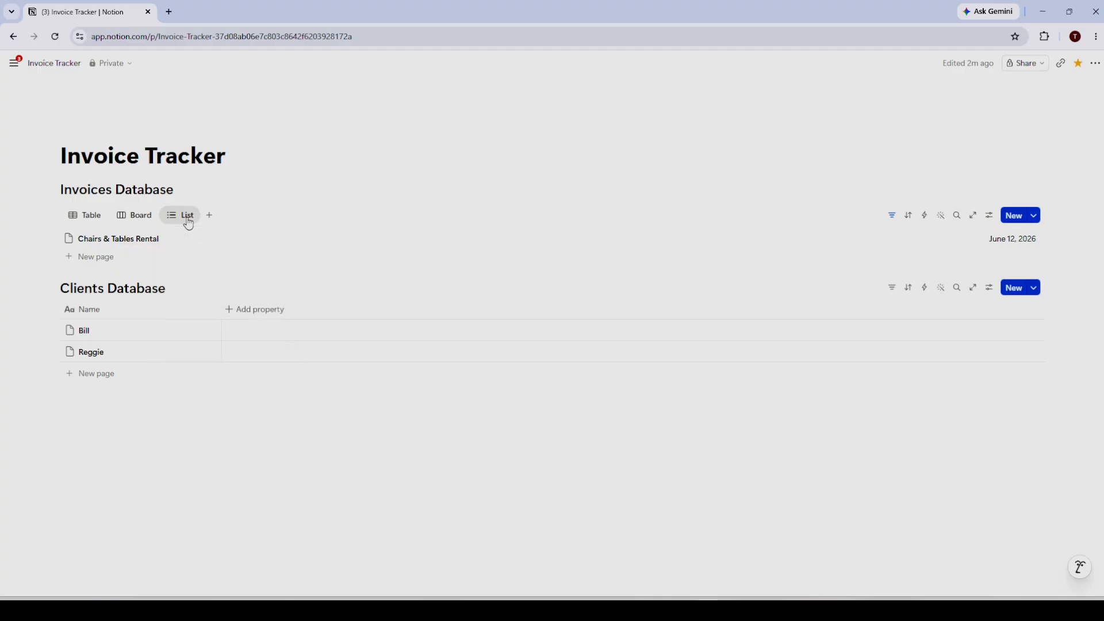
{"action": "left_click", "coordinate": [189, 224]}
{"action": "left_click", "coordinate": [190, 237]}
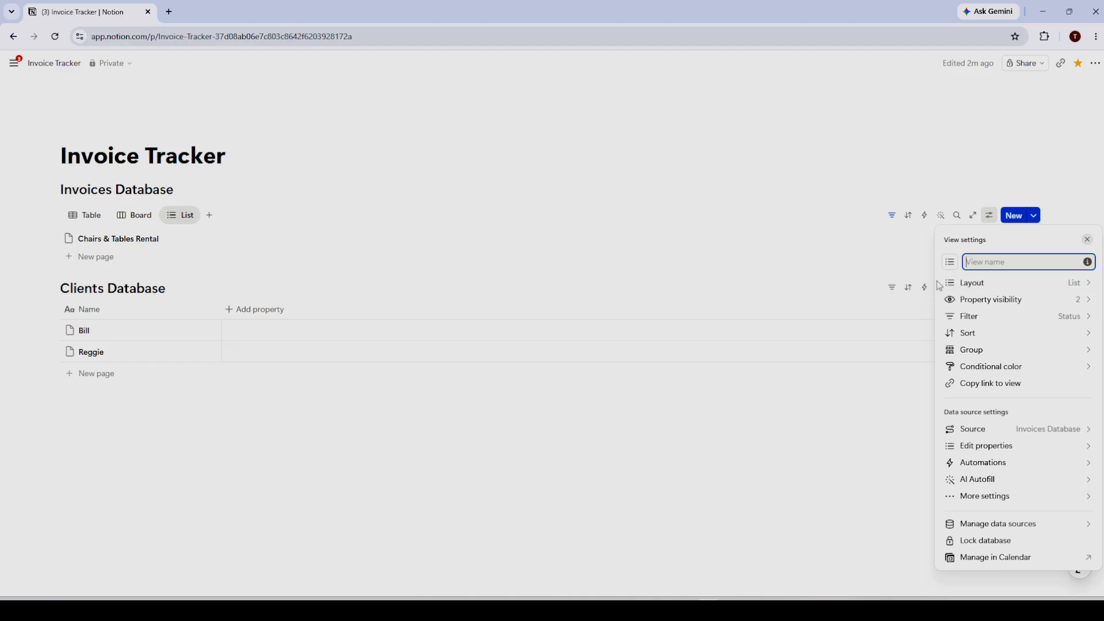
{"action": "type", "text": "Ov"}
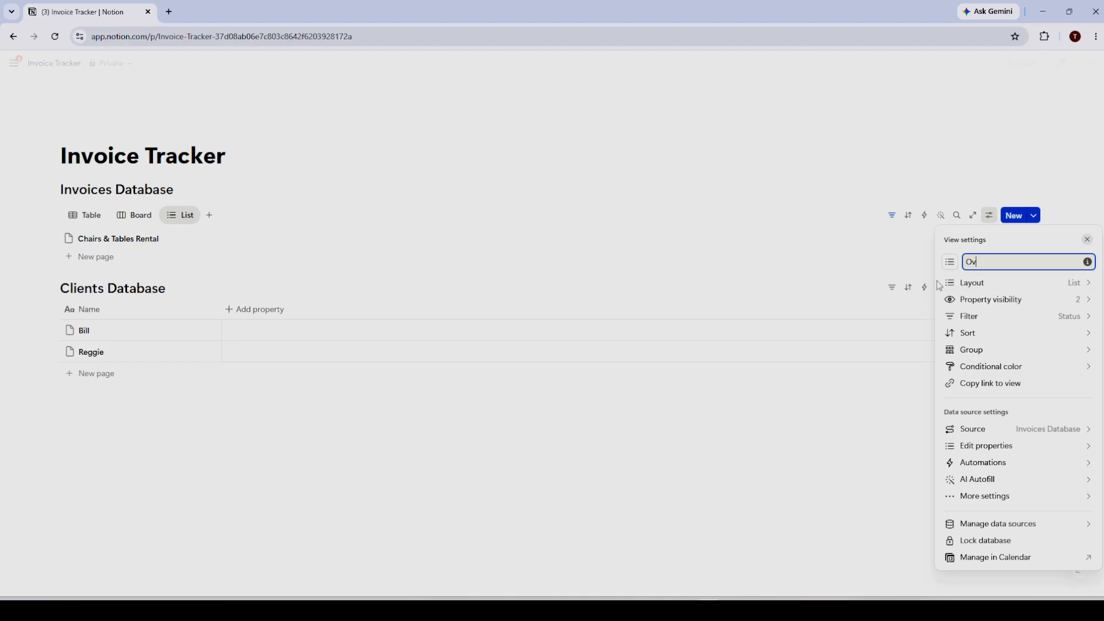
{"action": "type", "text": "erd"}
{"action": "type", "text": "ie"}
{"action": "type", "text": "ue"}
Look at the invoice in the Board view and return to the Table view of the Invoices Database.
{"action": "left_click", "coordinate": [130, 222]}
{"action": "left_click", "coordinate": [130, 222]}
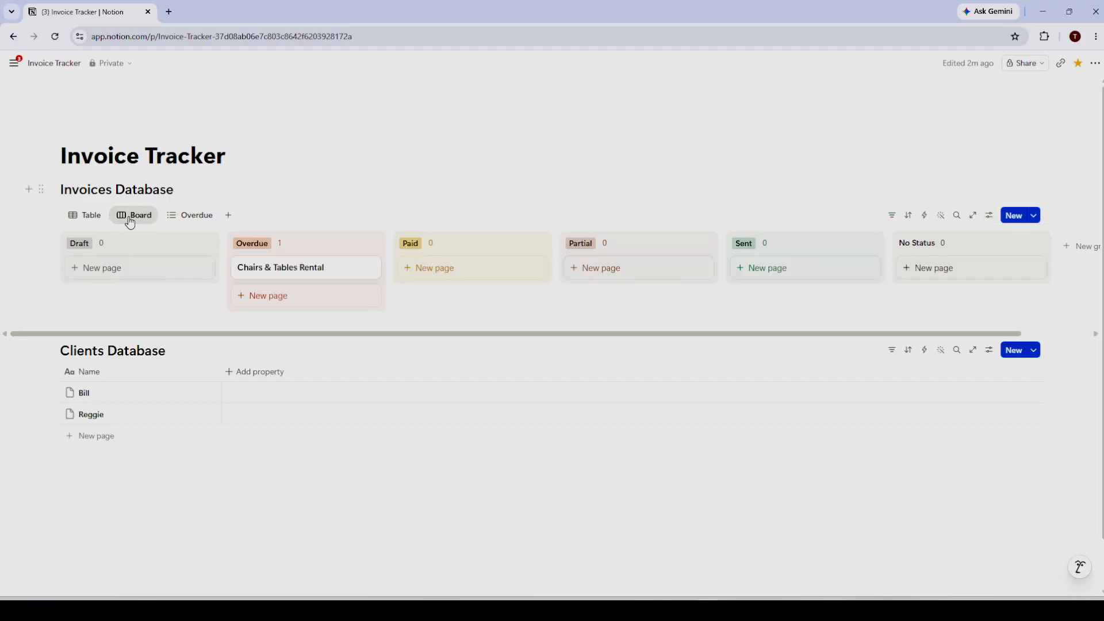
{"action": "left_click", "coordinate": [89, 217]}
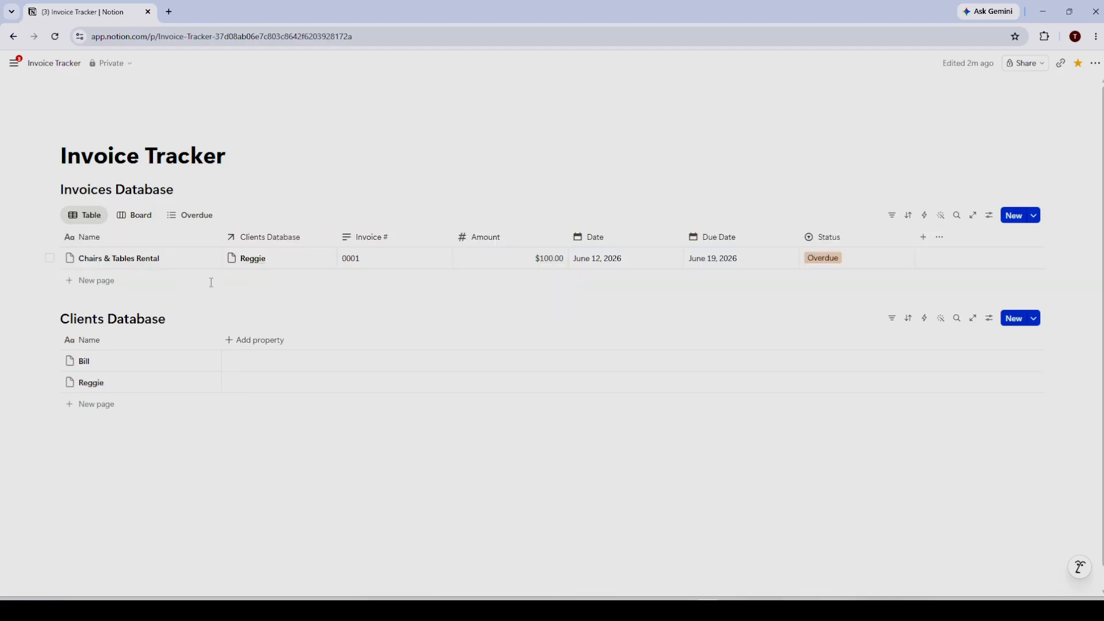